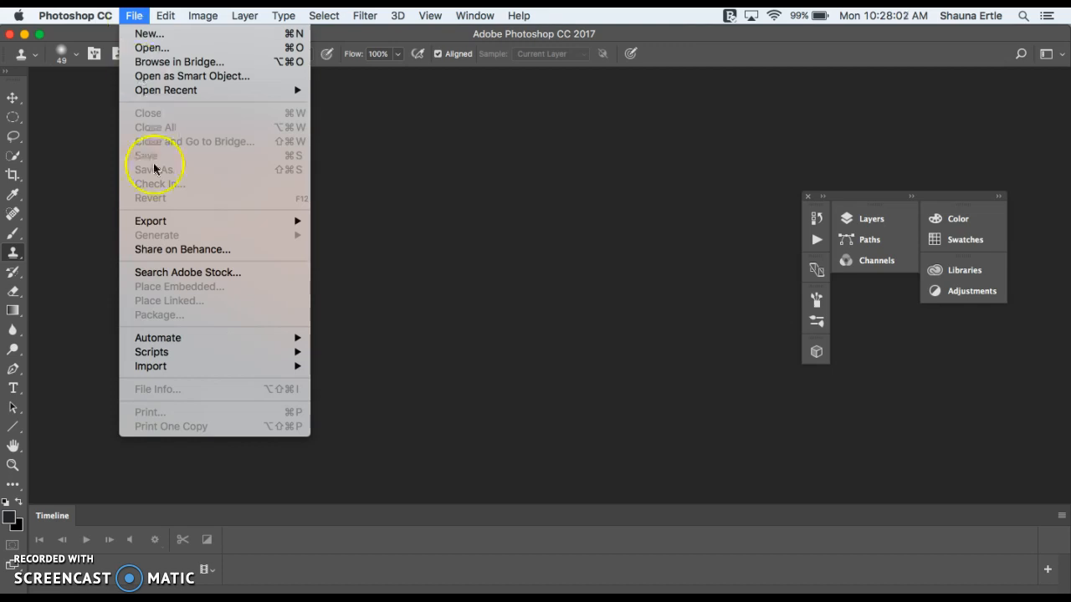
Open IMG_1556.MOV from the Downloads folder for importing its video frames to layers
mouse_move(170, 374)
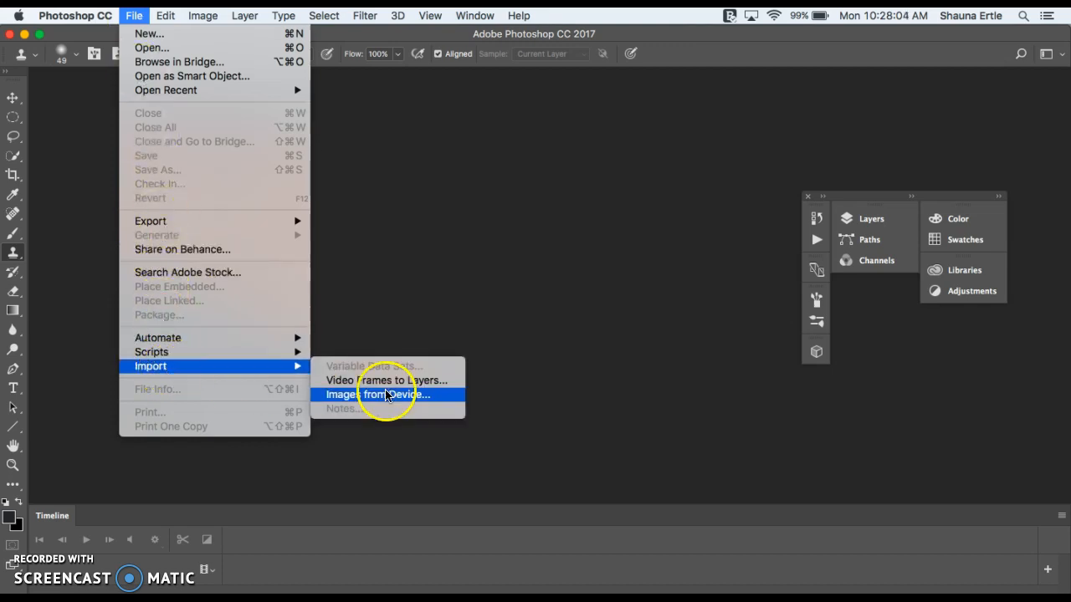
click(444, 381)
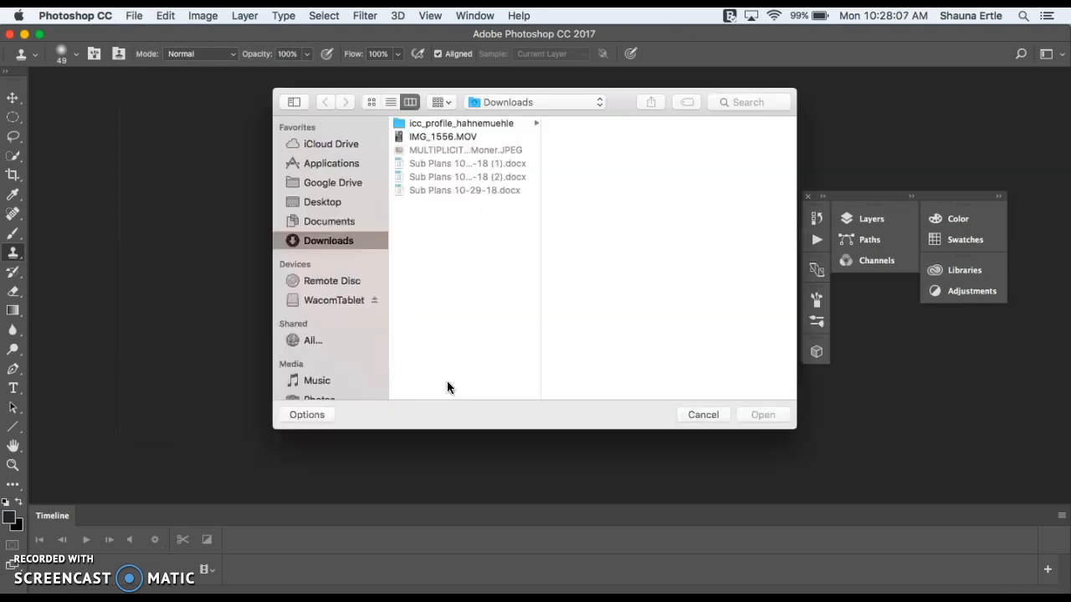
click(449, 138)
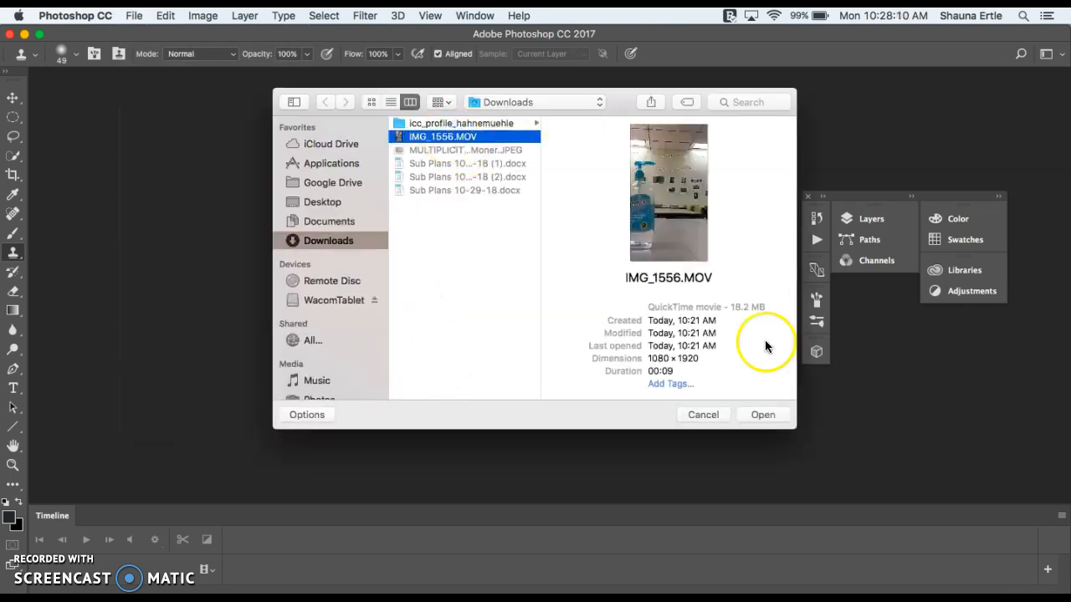
click(763, 418)
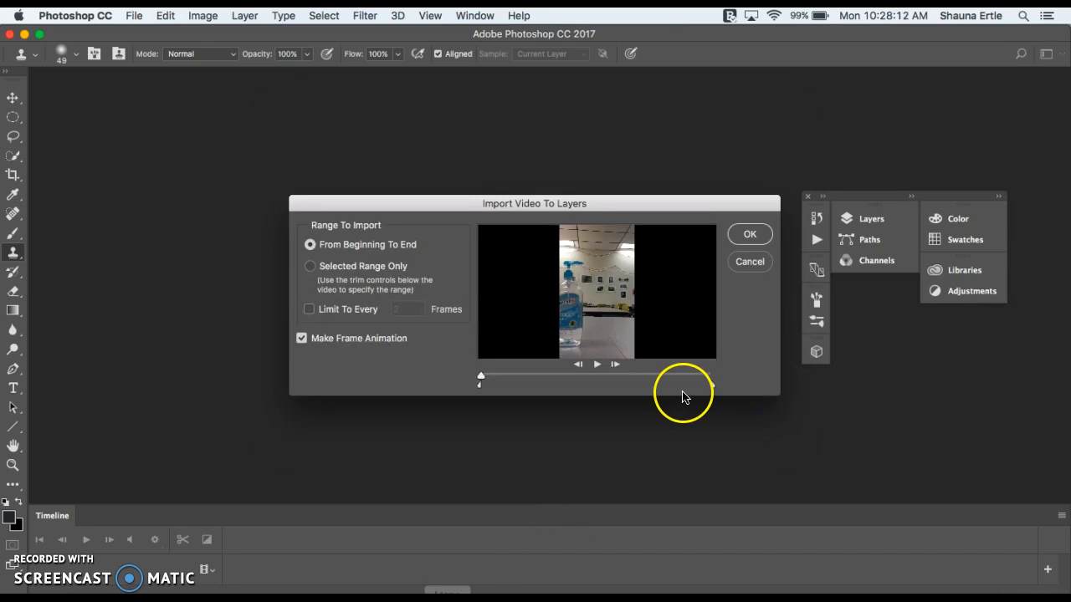
Preview the clip and trim the start of the import range to the moment the hand is on the pump
drag(480, 376, 431, 371)
click(597, 365)
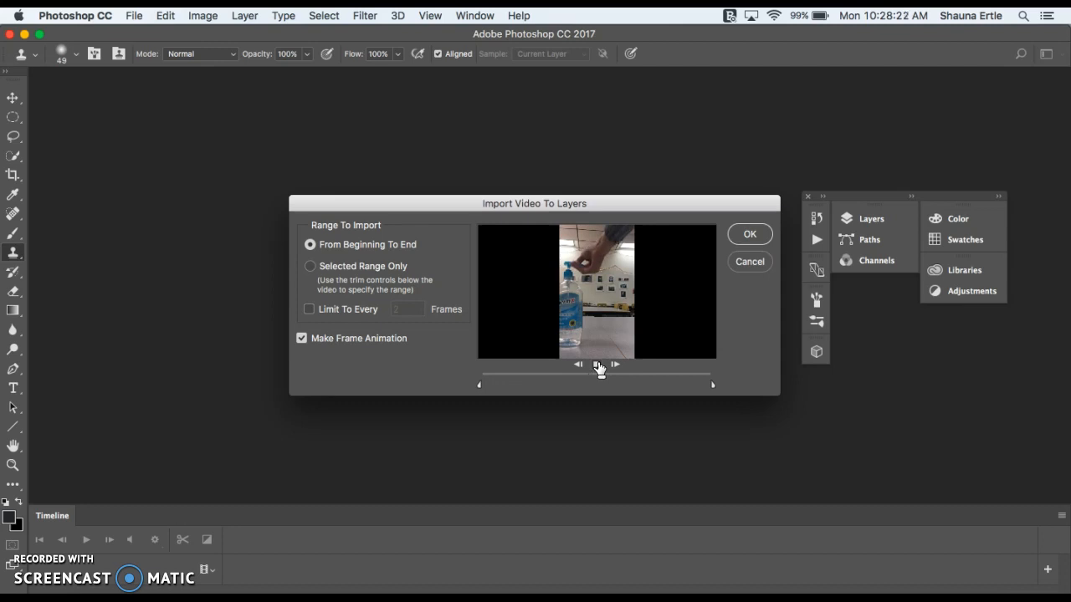
click(598, 366)
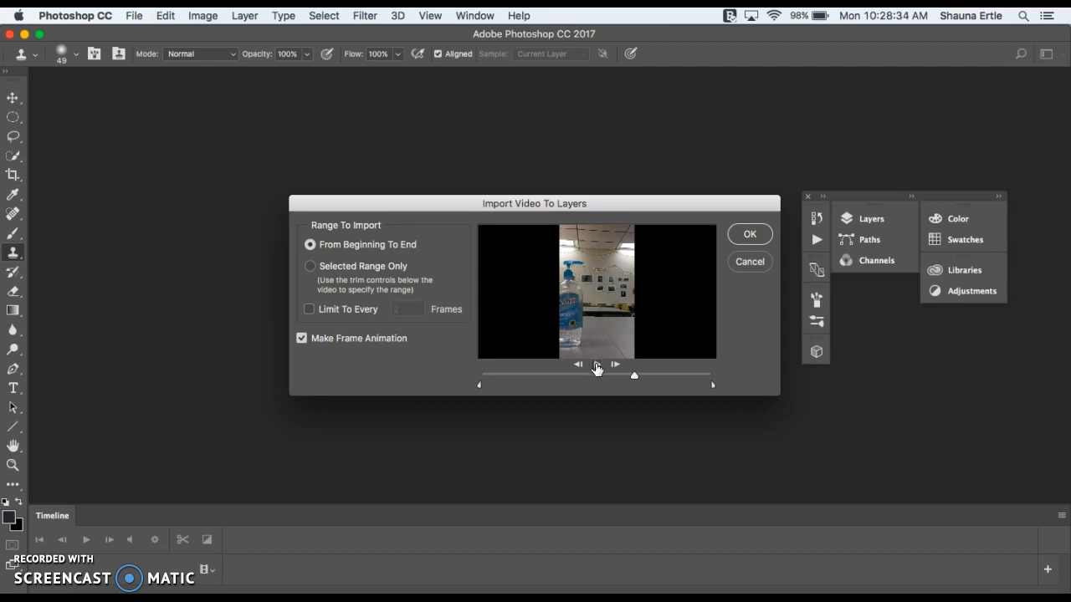
drag(634, 376, 632, 376)
drag(487, 374, 526, 379)
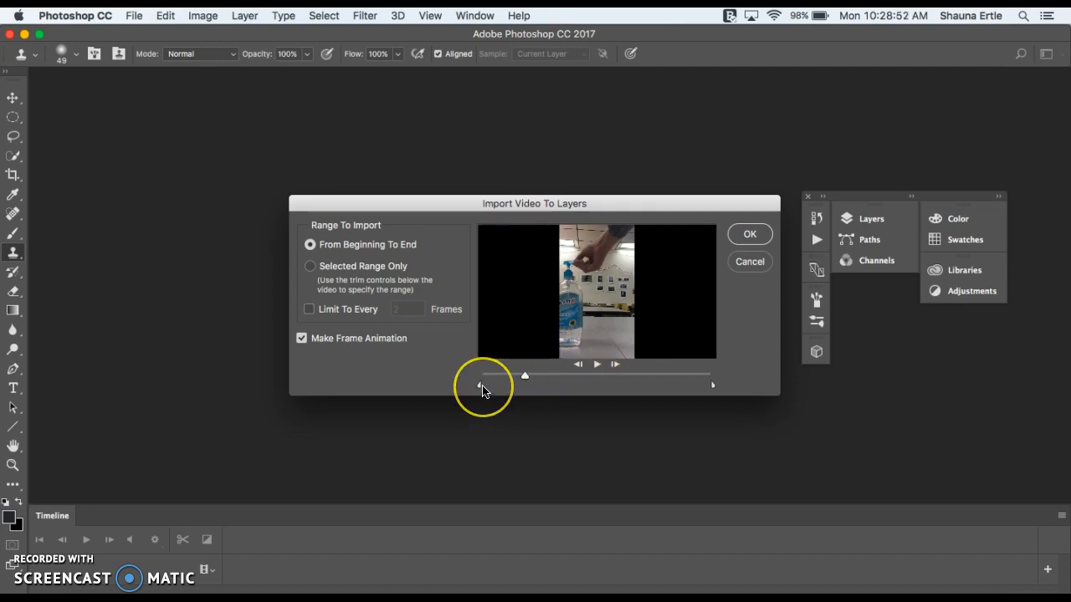
drag(481, 389, 524, 388)
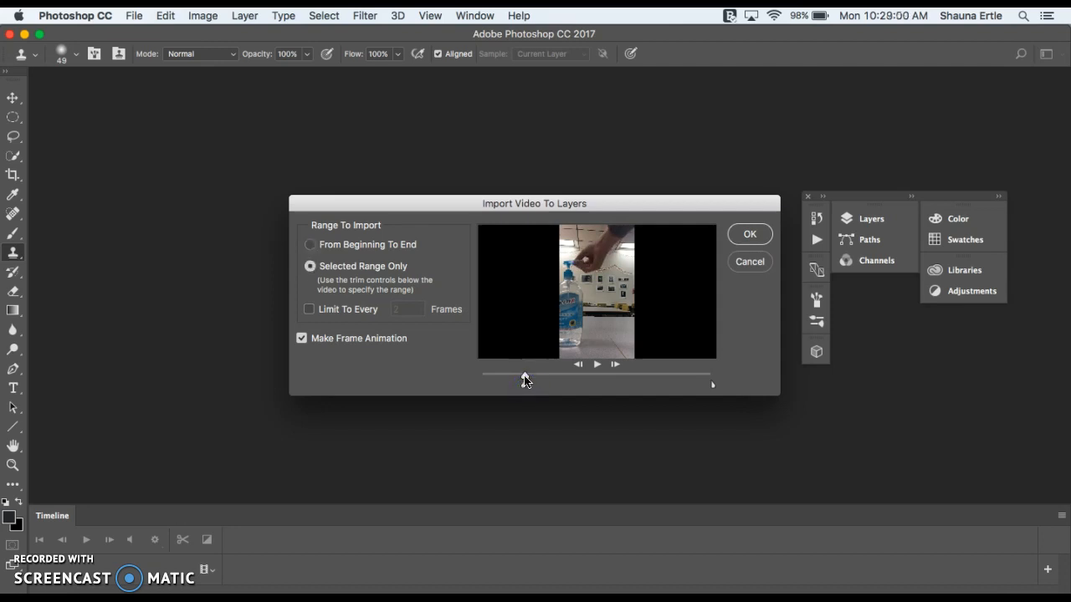
Trim the end of the import range to where the hand leaves the picture and import the selected range as a frame animation
drag(526, 381, 559, 382)
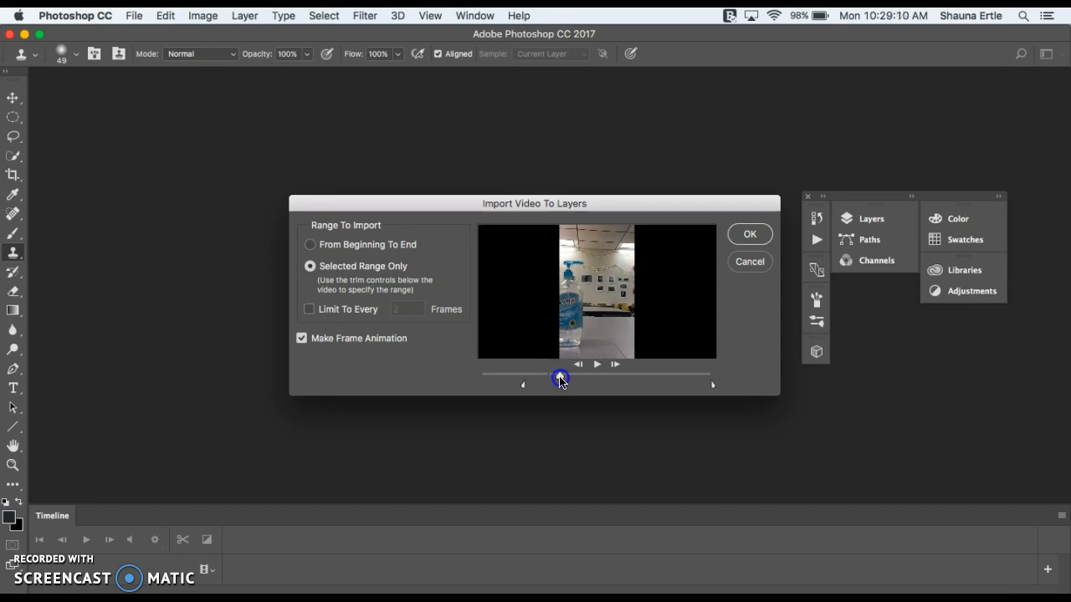
drag(560, 382, 560, 382)
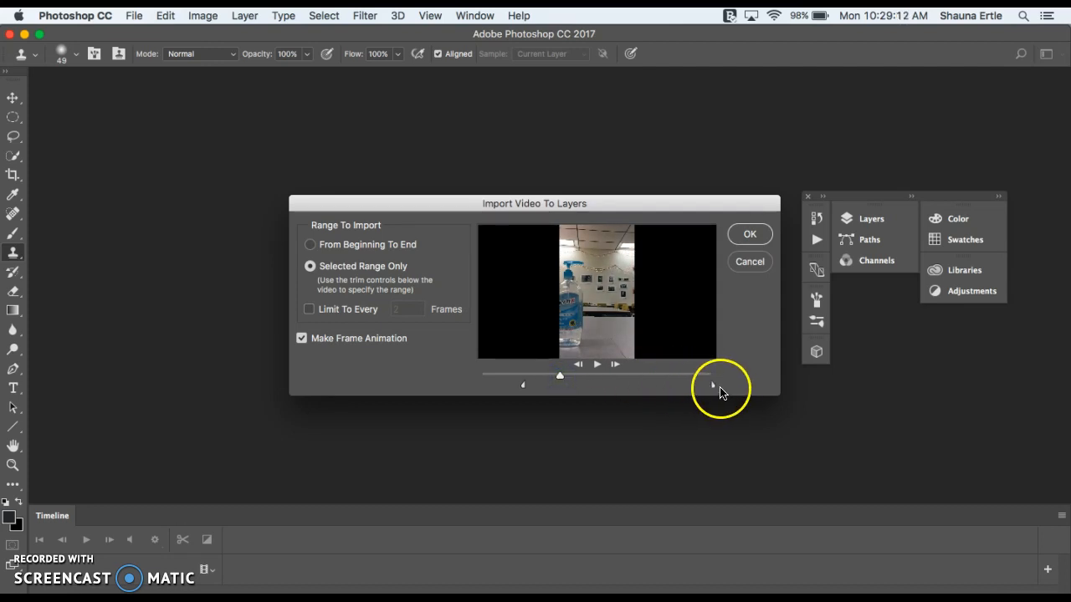
drag(712, 387, 527, 379)
click(596, 365)
click(748, 234)
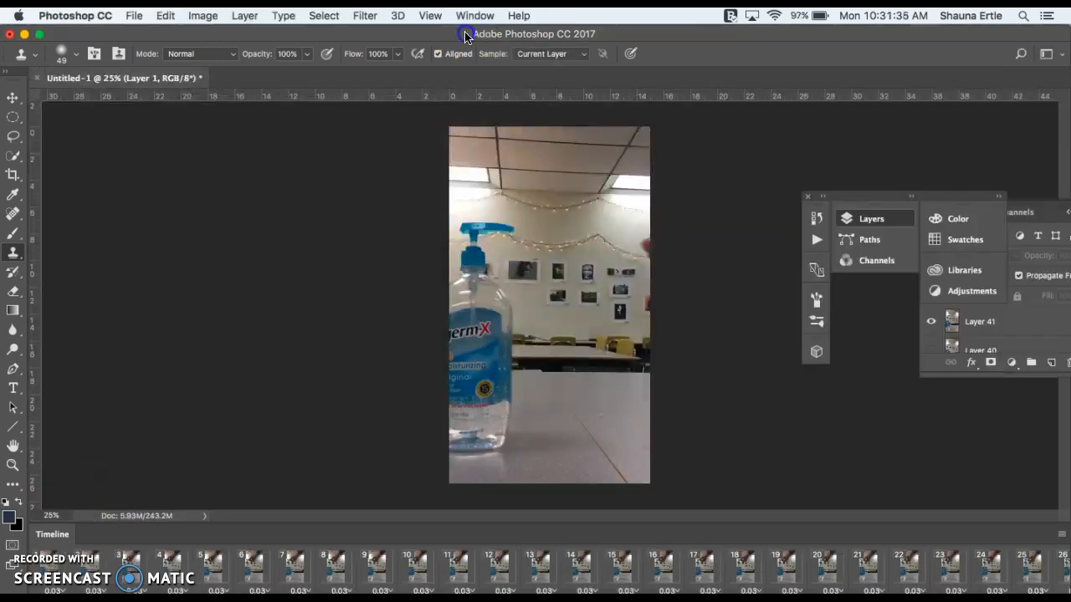
Select all the animation frames from 1 to 41 in the timeline and copy them
scroll(661, 573, right, 10)
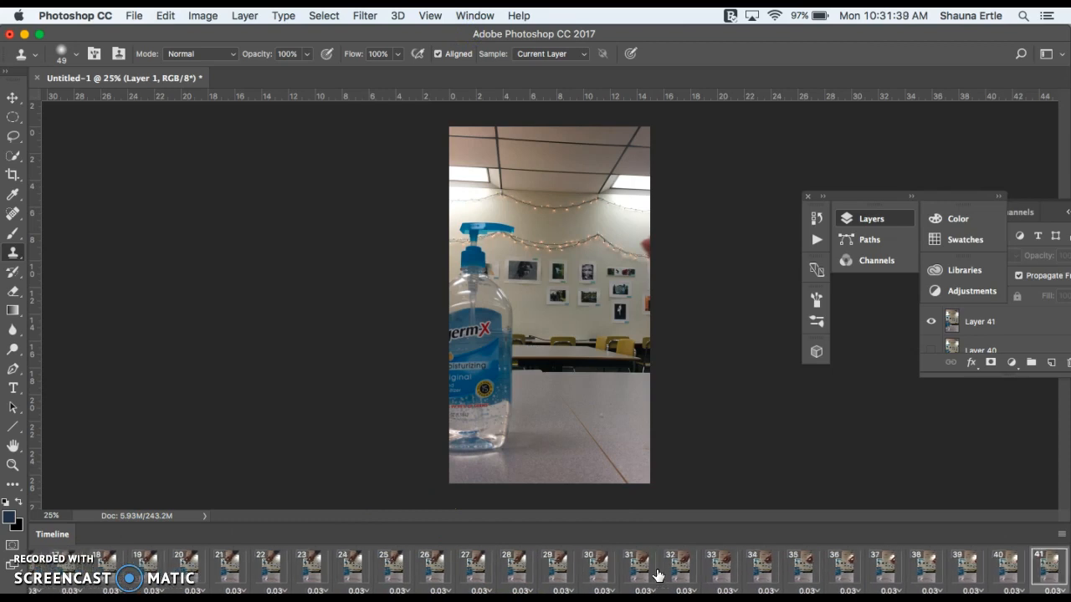
scroll(658, 575, left, 6)
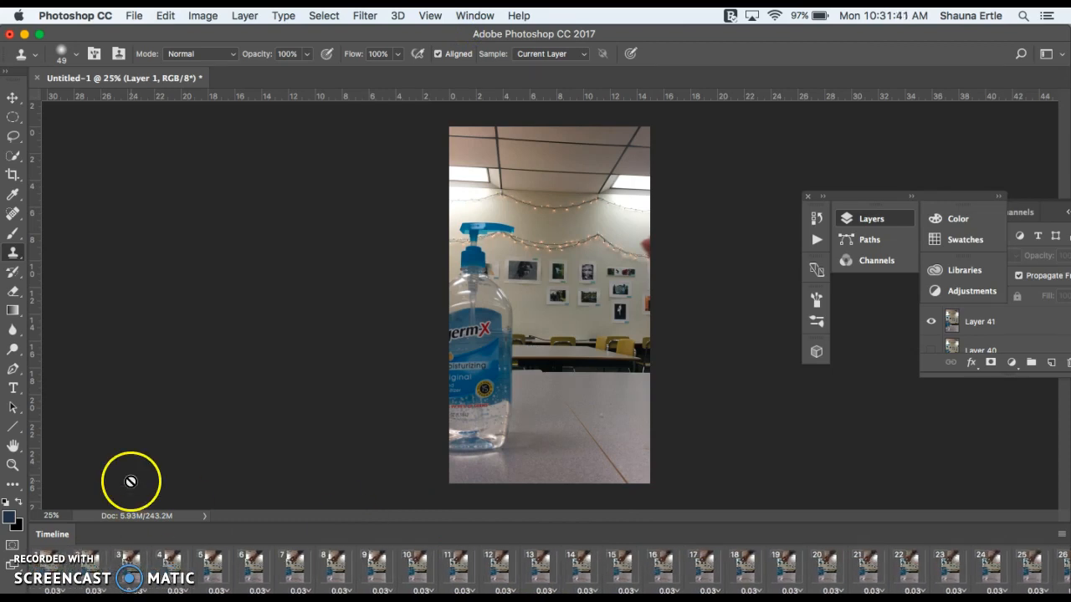
click(60, 570)
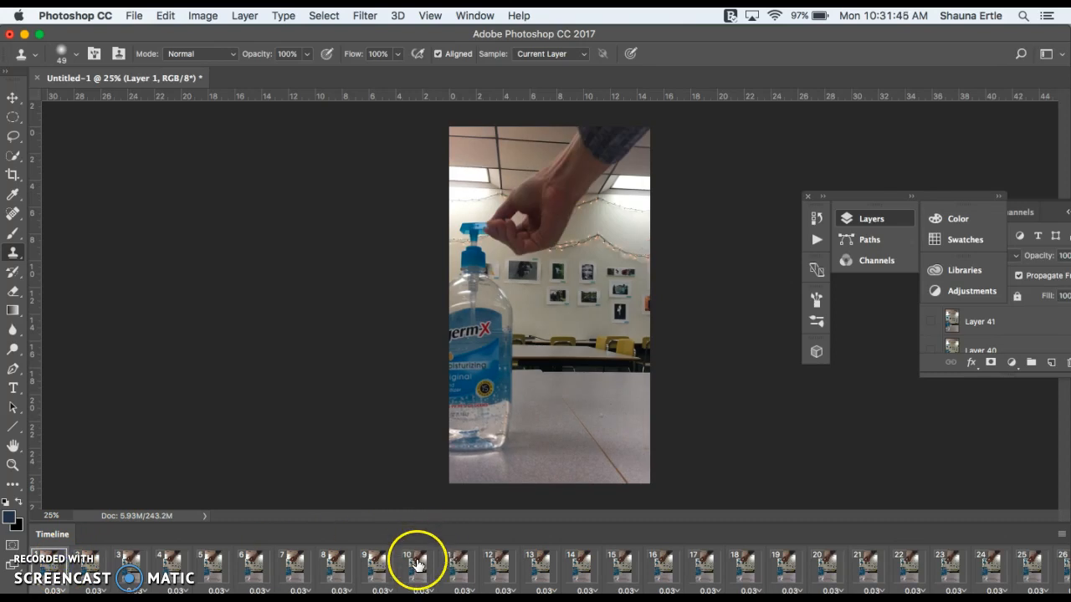
scroll(418, 566, right, 2)
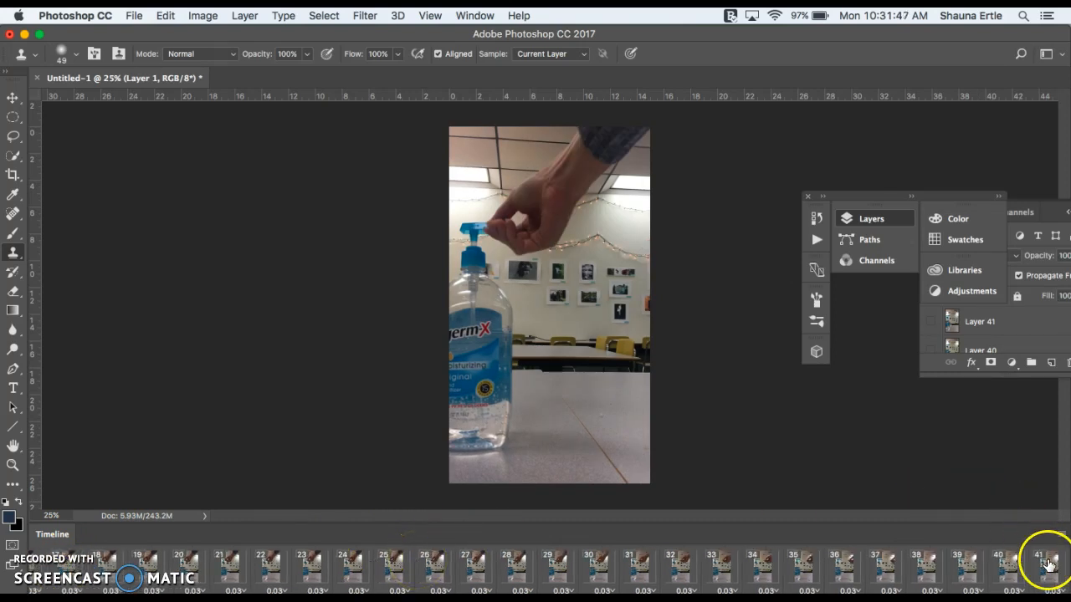
scroll(1048, 565, right, 5)
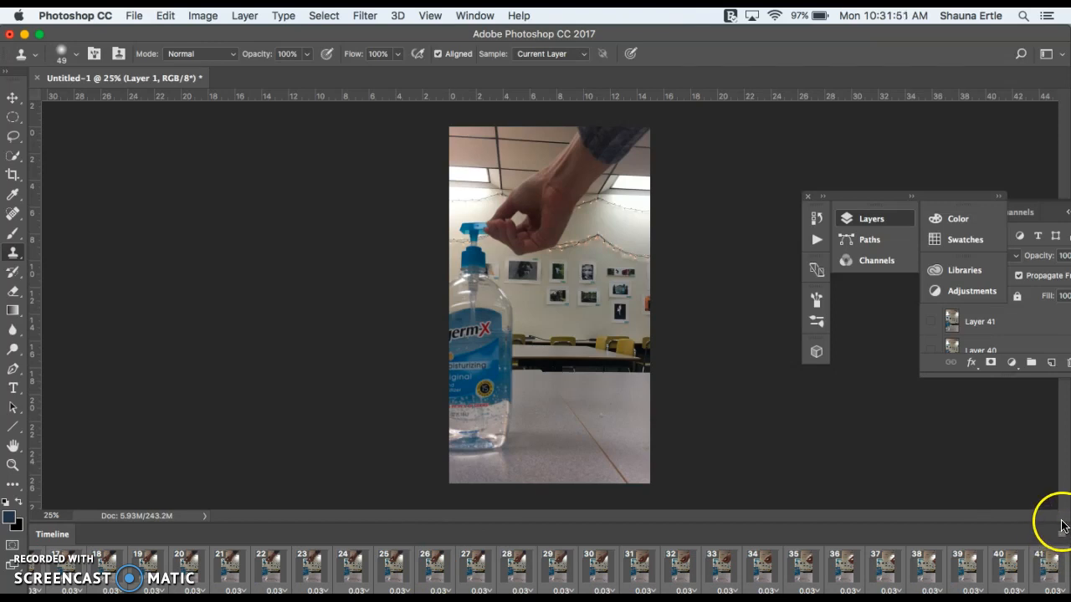
click(1061, 536)
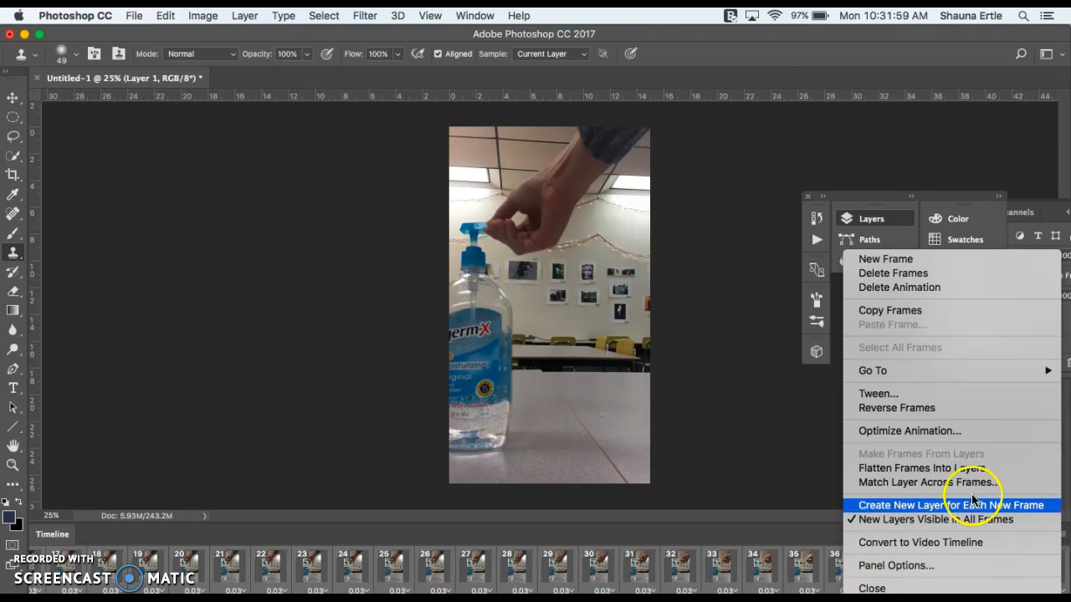
click(951, 471)
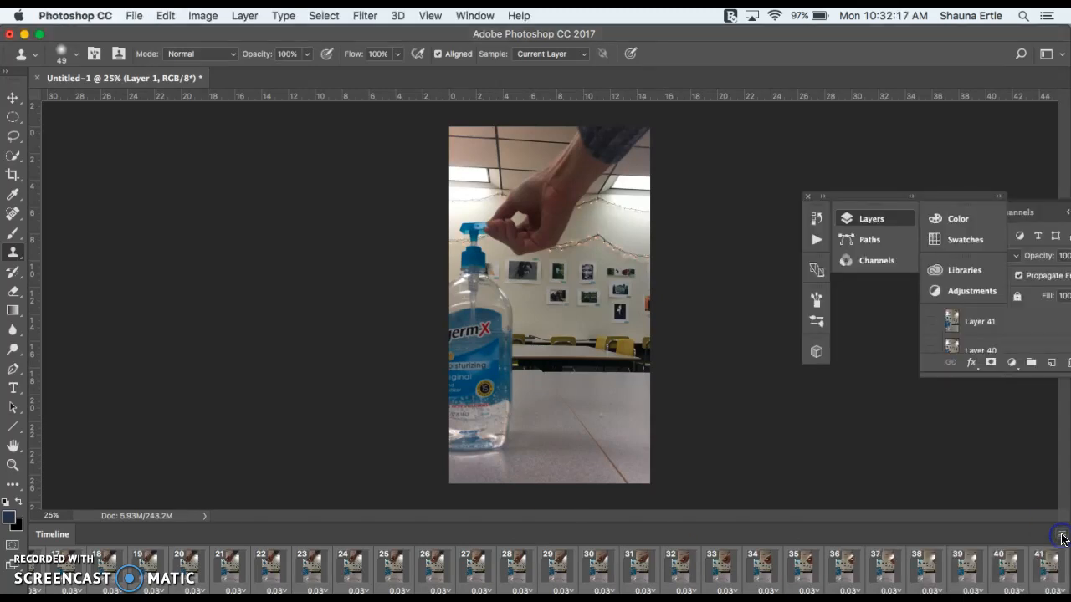
click(1059, 536)
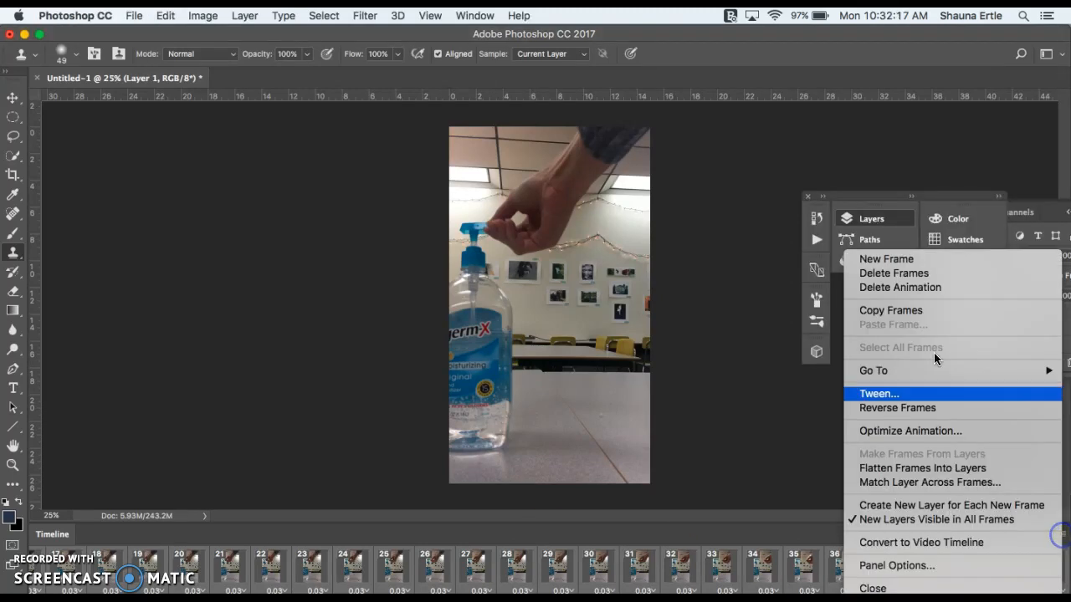
click(892, 310)
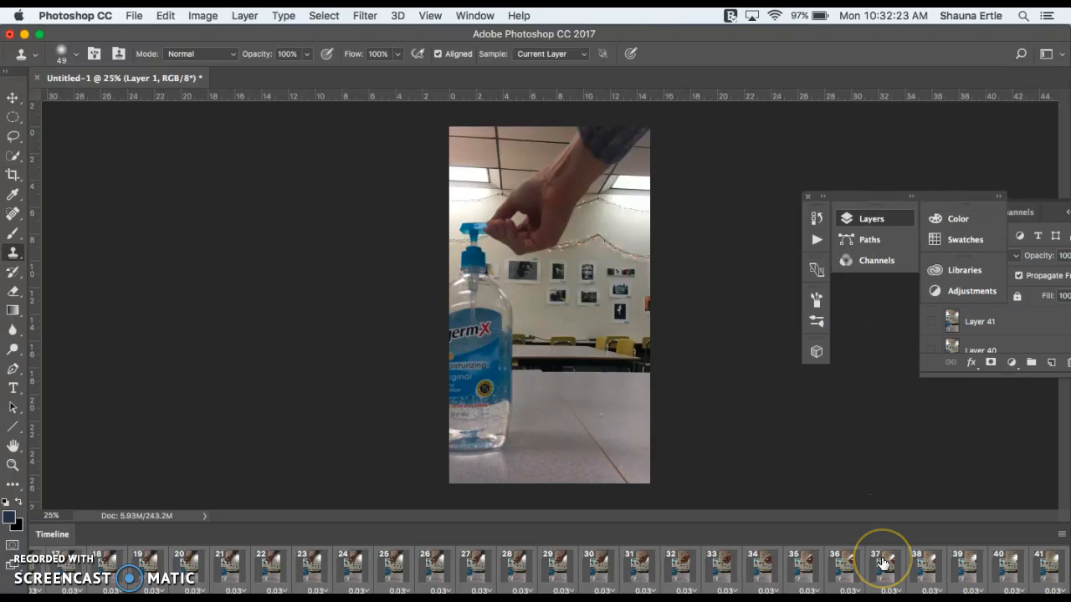
Paste the copied frames after frame 41 using the Paste After Selection method
scroll(883, 564, left, 3)
scroll(883, 564, right, 3)
click(1059, 535)
mouse_move(938, 362)
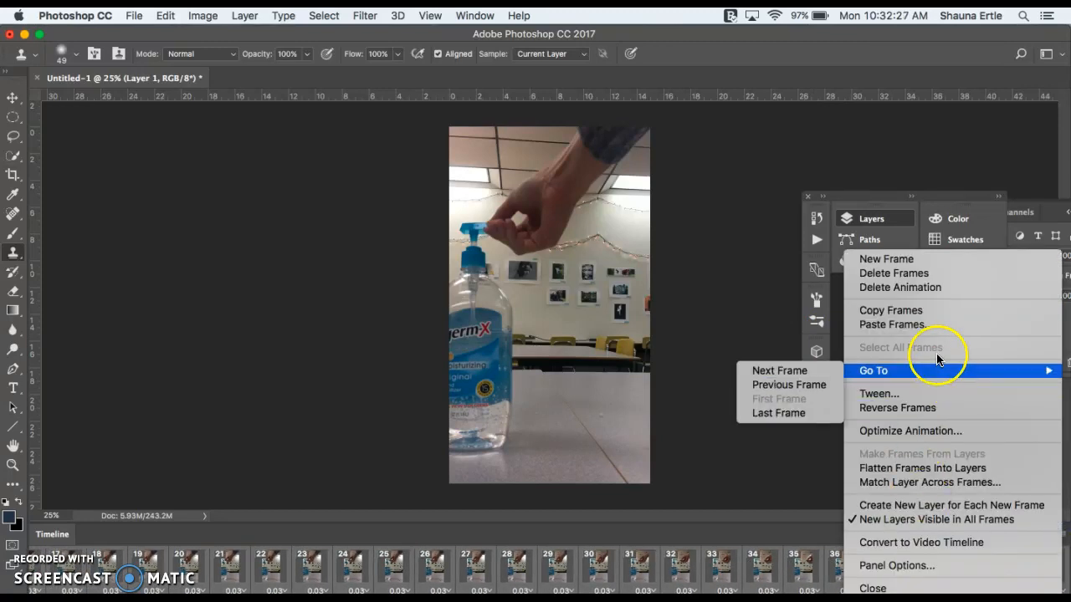
click(764, 554)
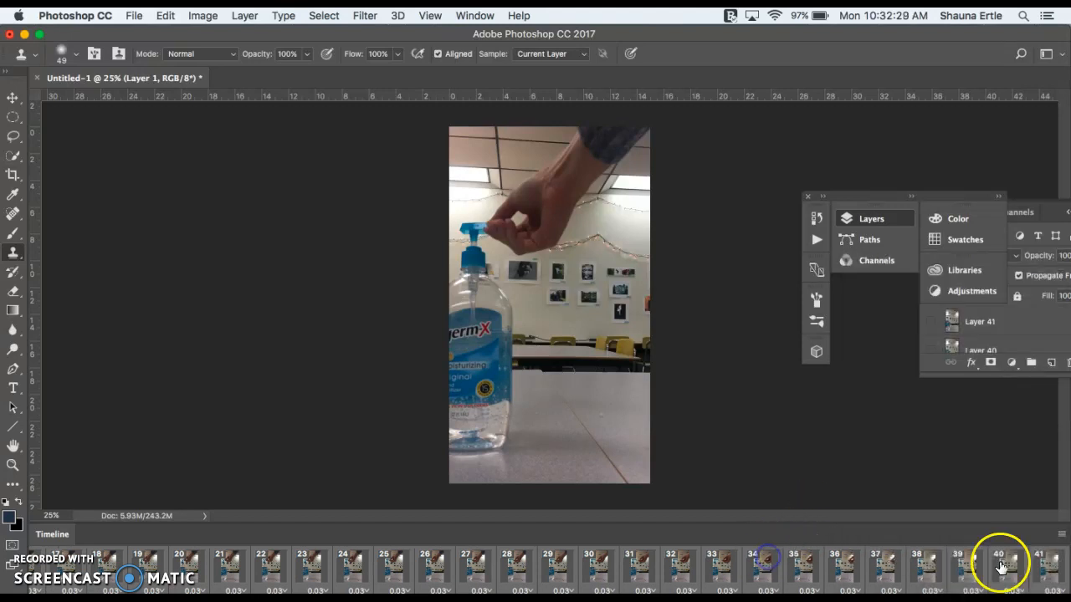
click(1050, 567)
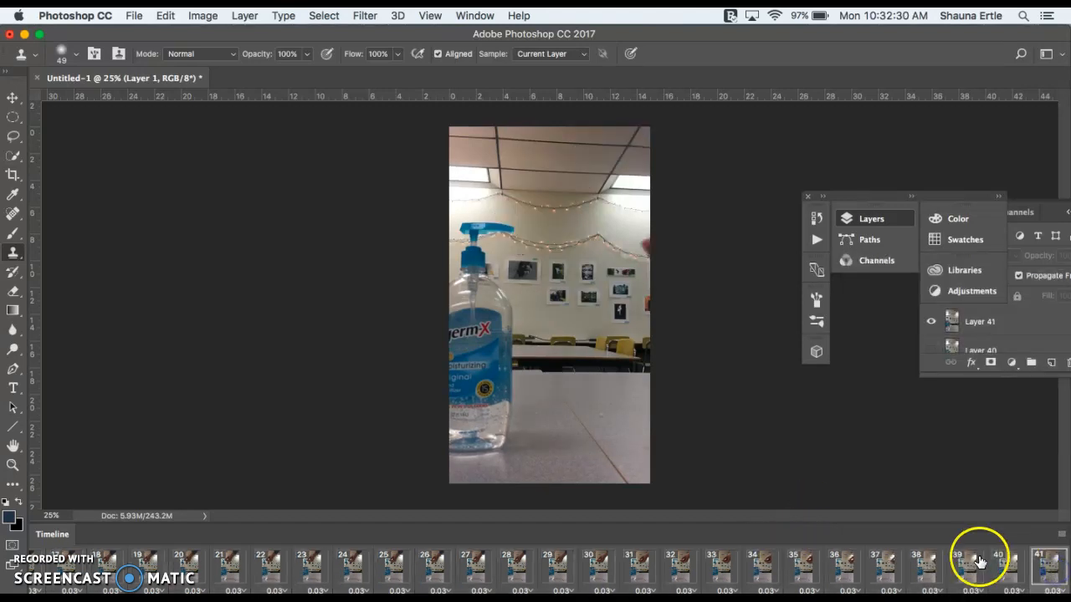
click(1061, 536)
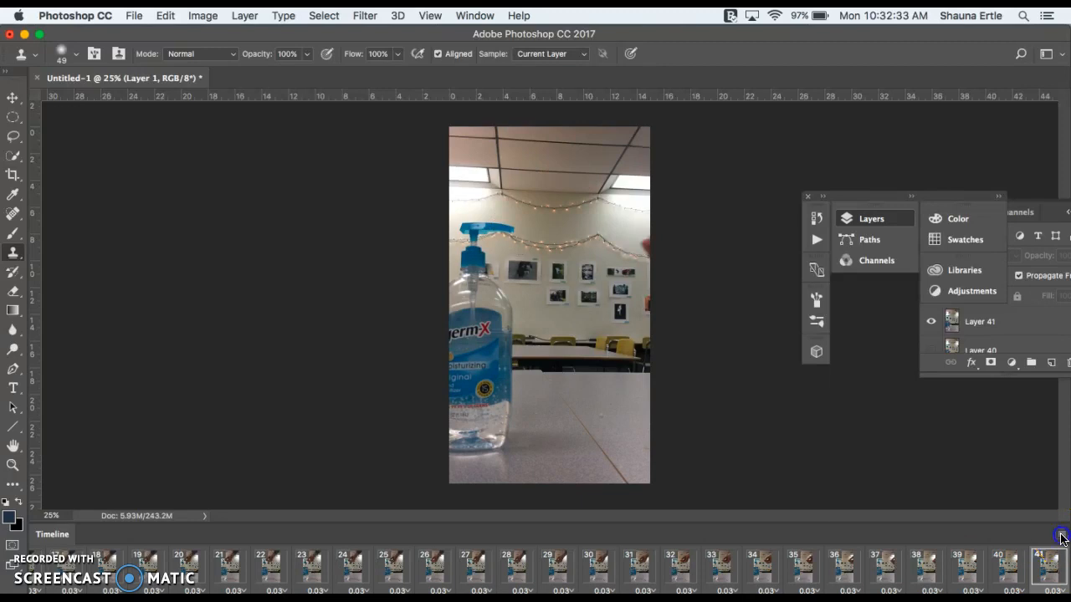
click(920, 327)
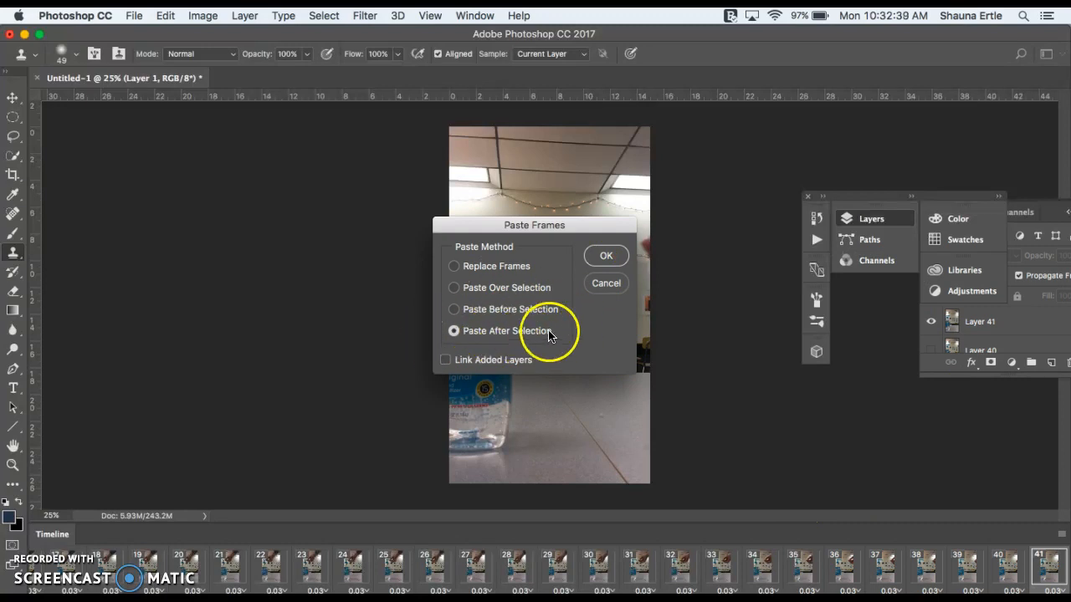
click(615, 259)
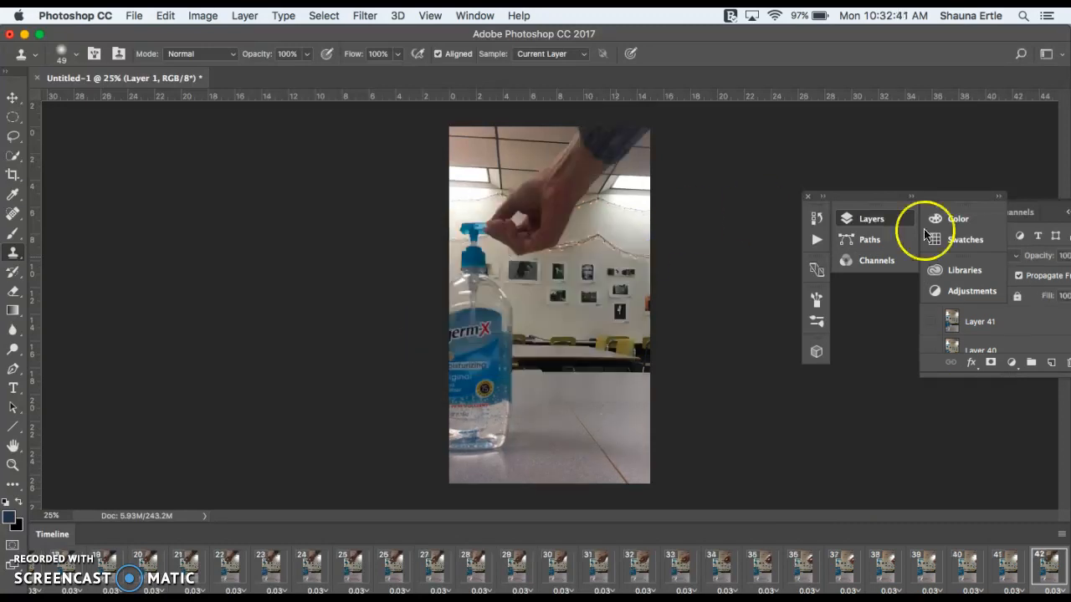
Reverse the order of the pasted frames 42 to 82
scroll(1023, 572, right, 5)
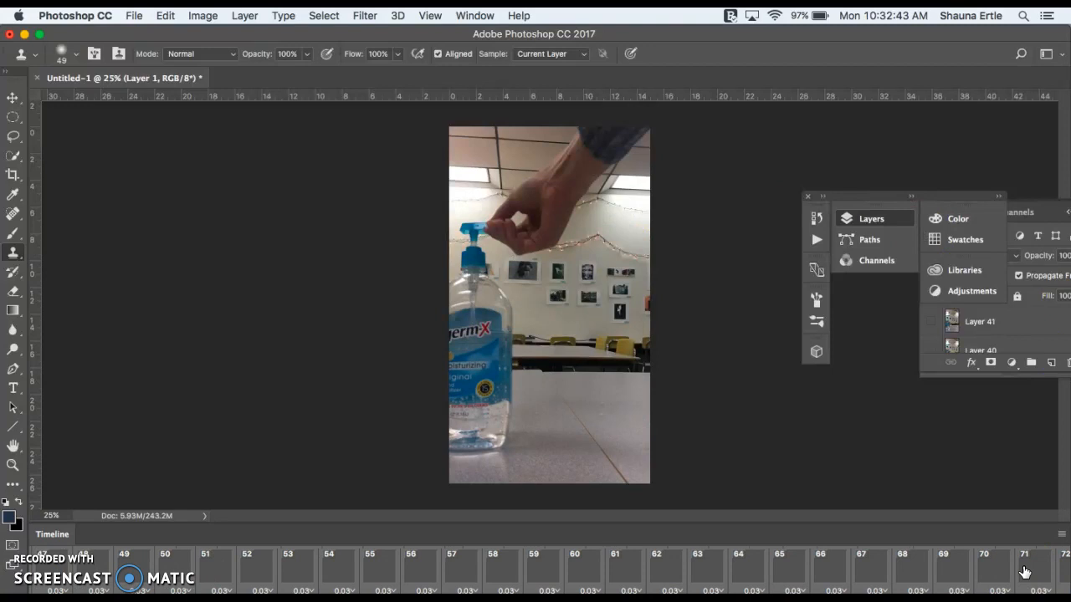
scroll(1024, 571, right, 4)
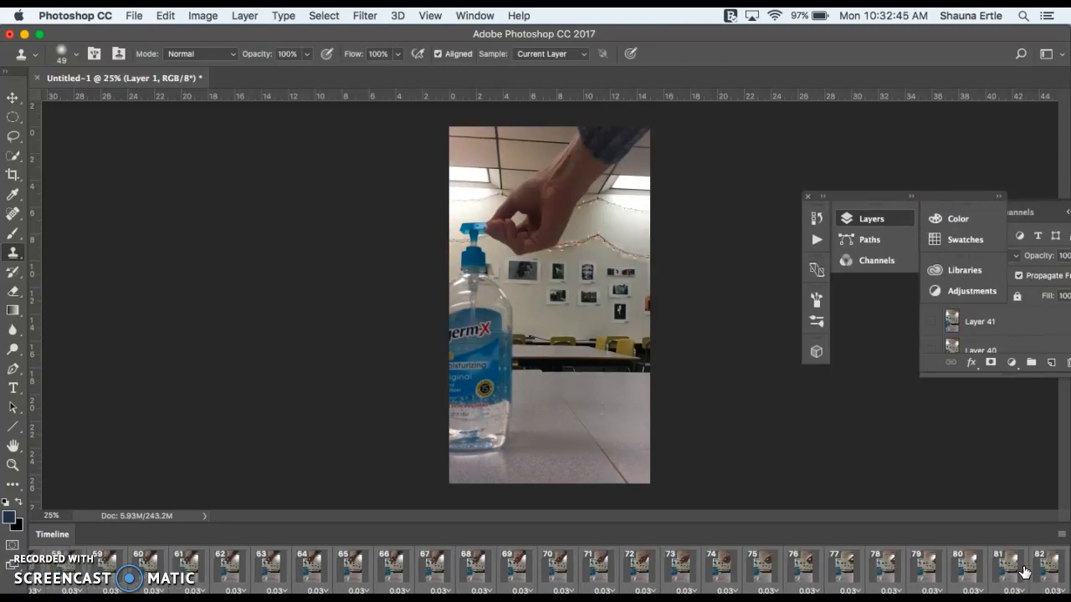
click(1061, 536)
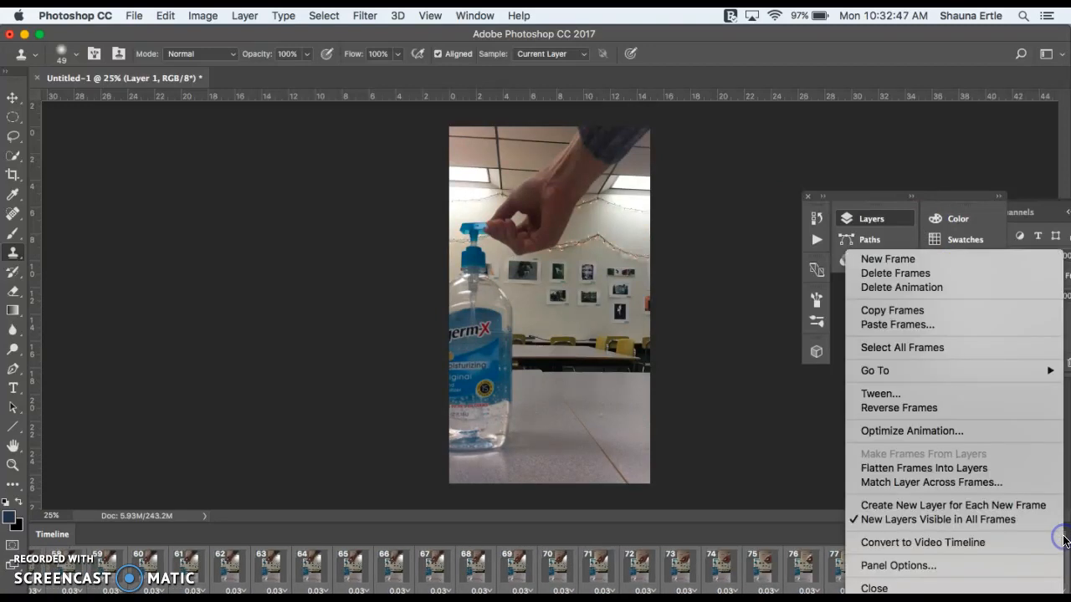
click(941, 410)
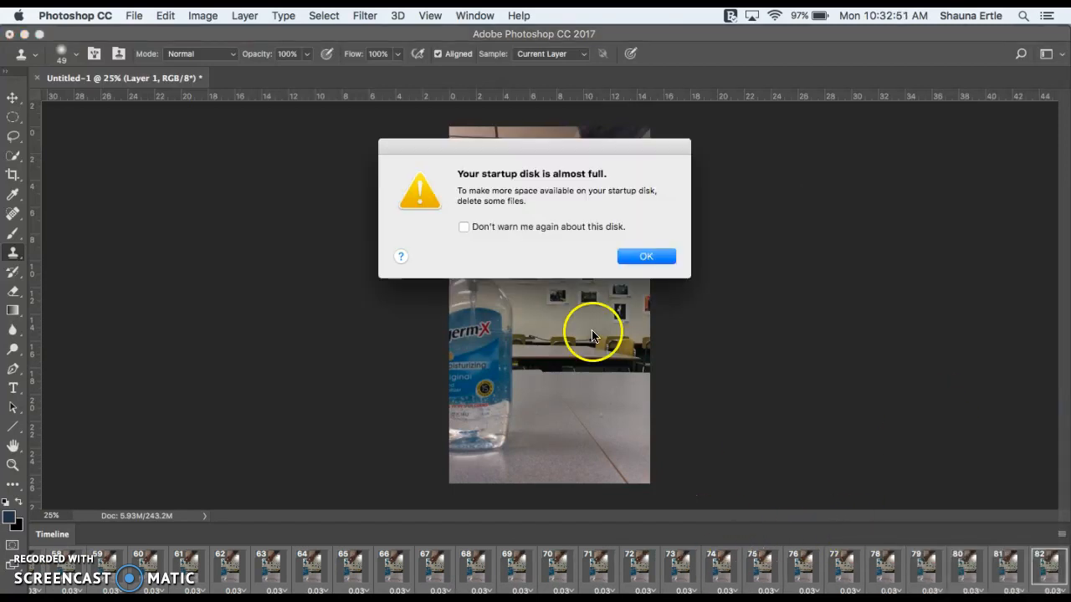
click(644, 256)
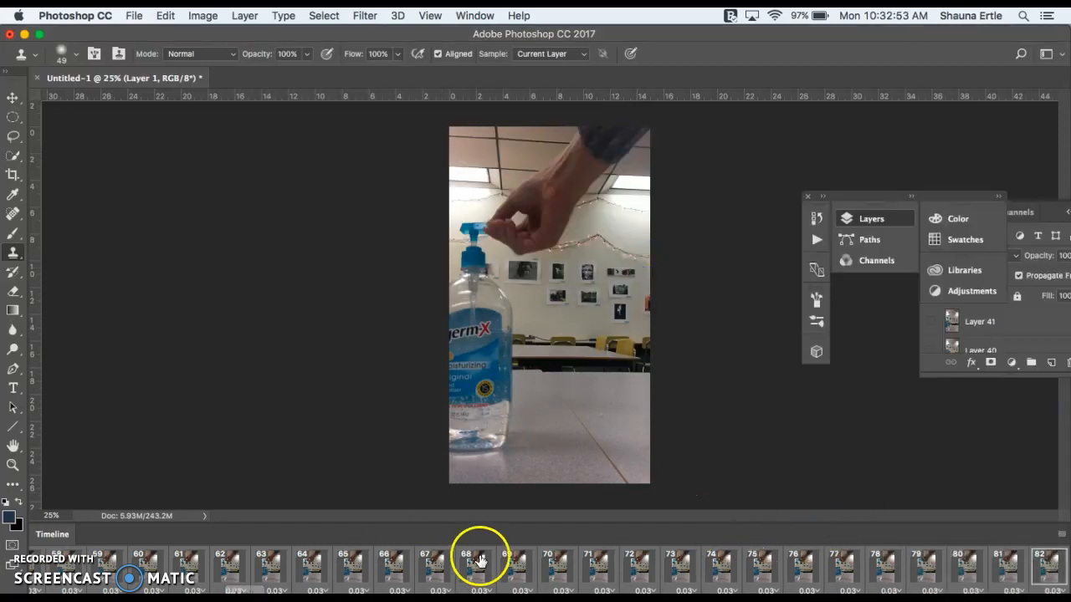
Play the animation from the timeline to check its forward and backward motion
scroll(946, 573, left, 10)
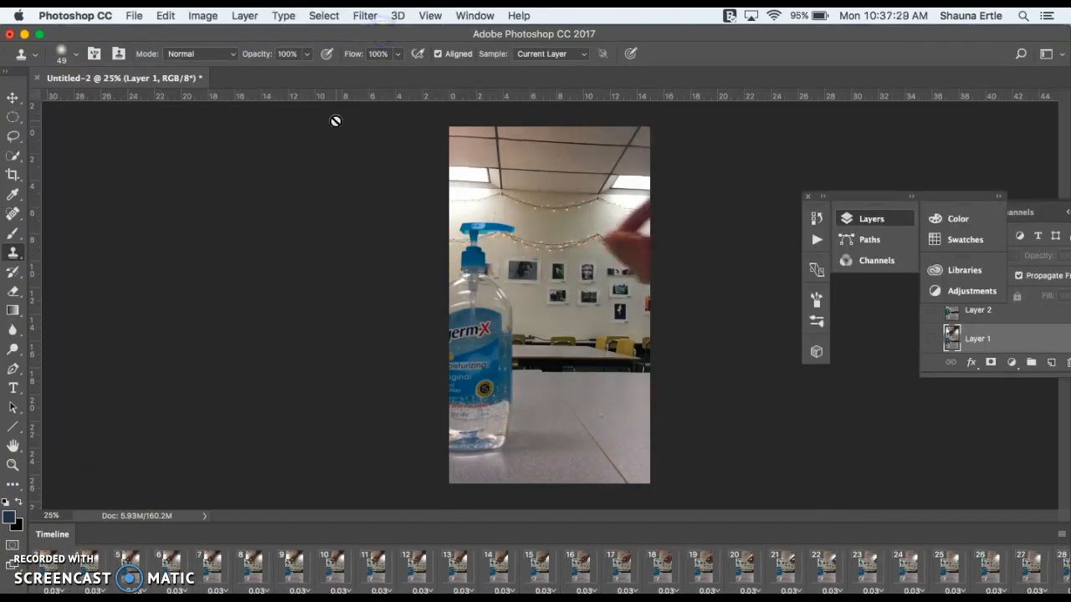
key(space)
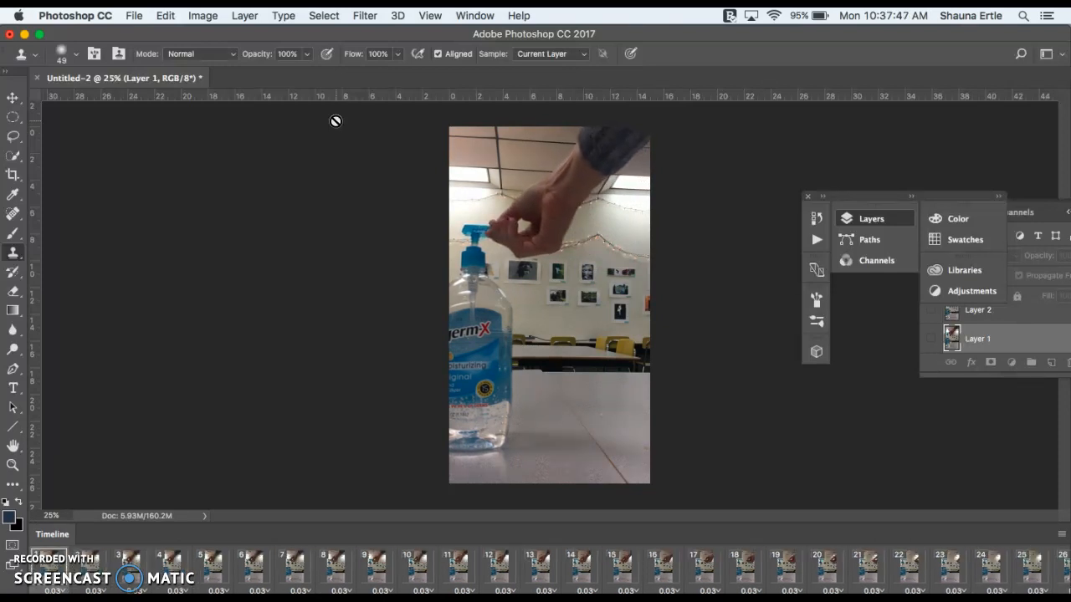
click(66, 512)
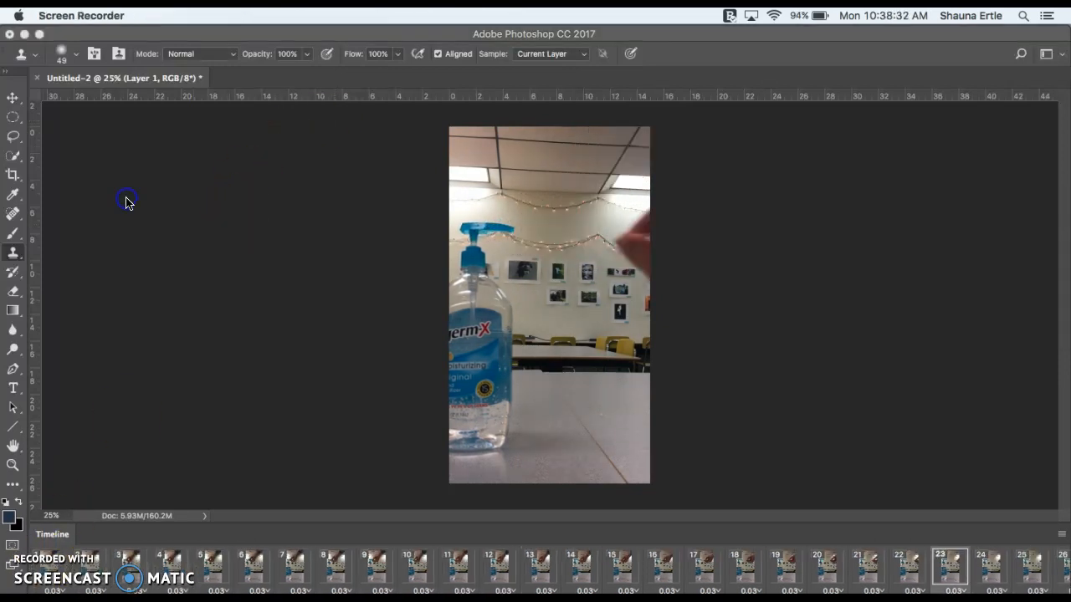
click(998, 575)
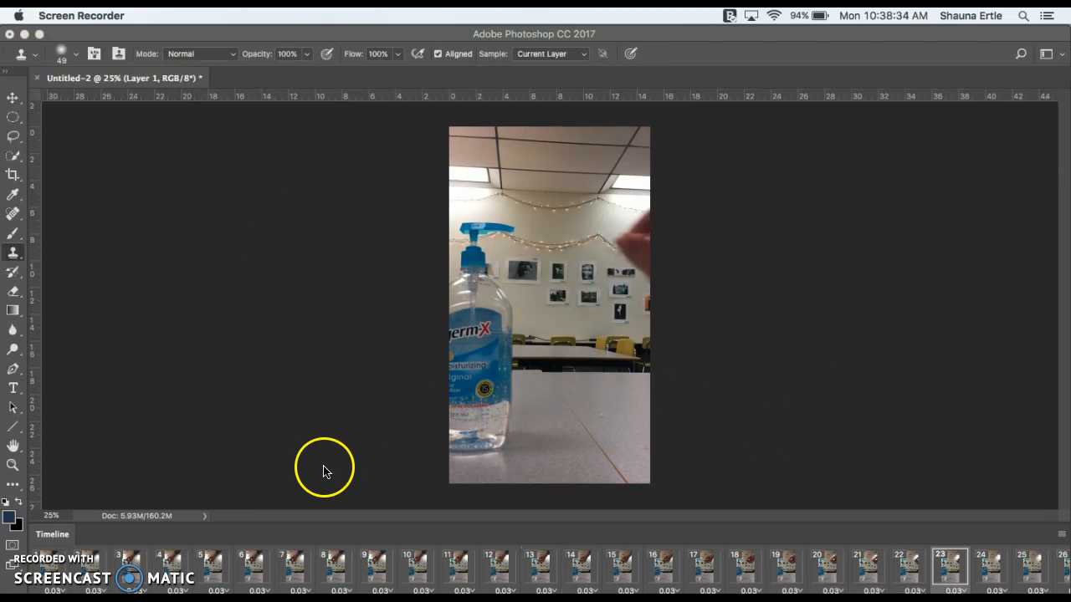
Render all animation frames as an H.264 video named video1 into the Desktop folder
click(210, 33)
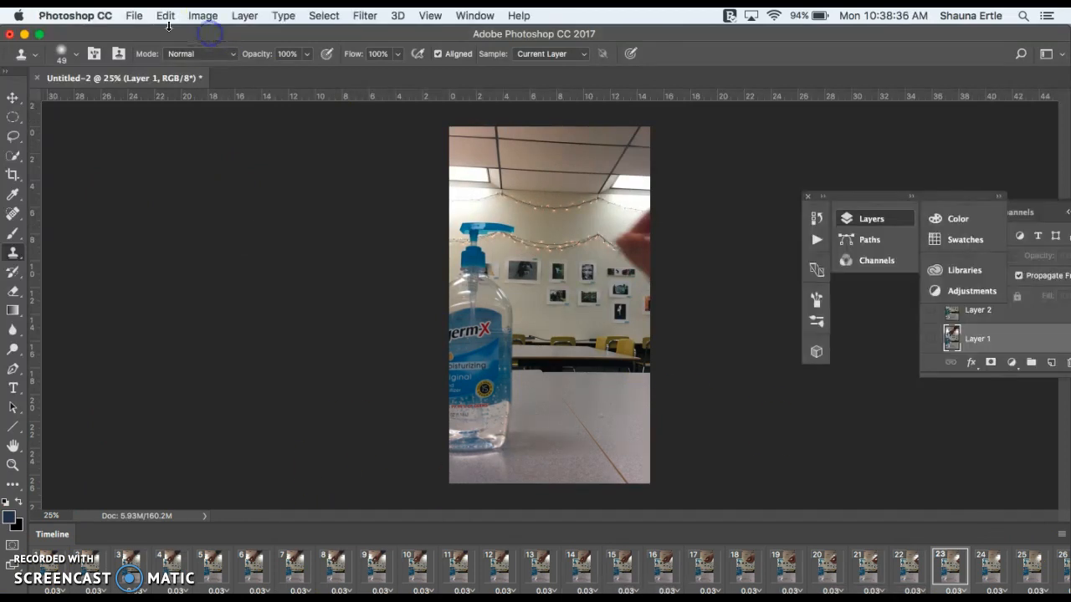
click(134, 15)
mouse_move(174, 369)
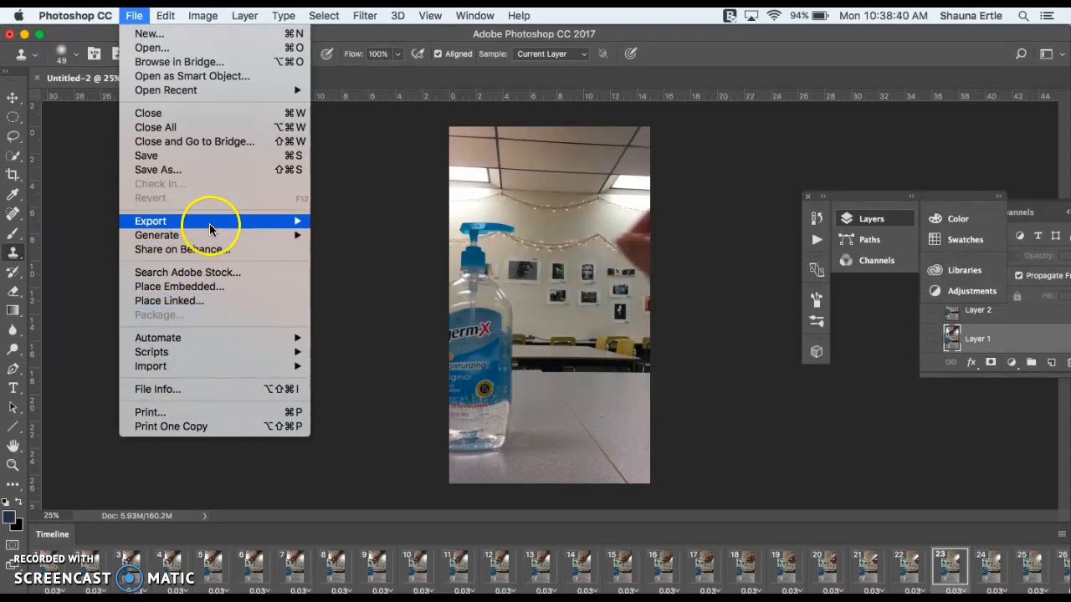
mouse_move(209, 221)
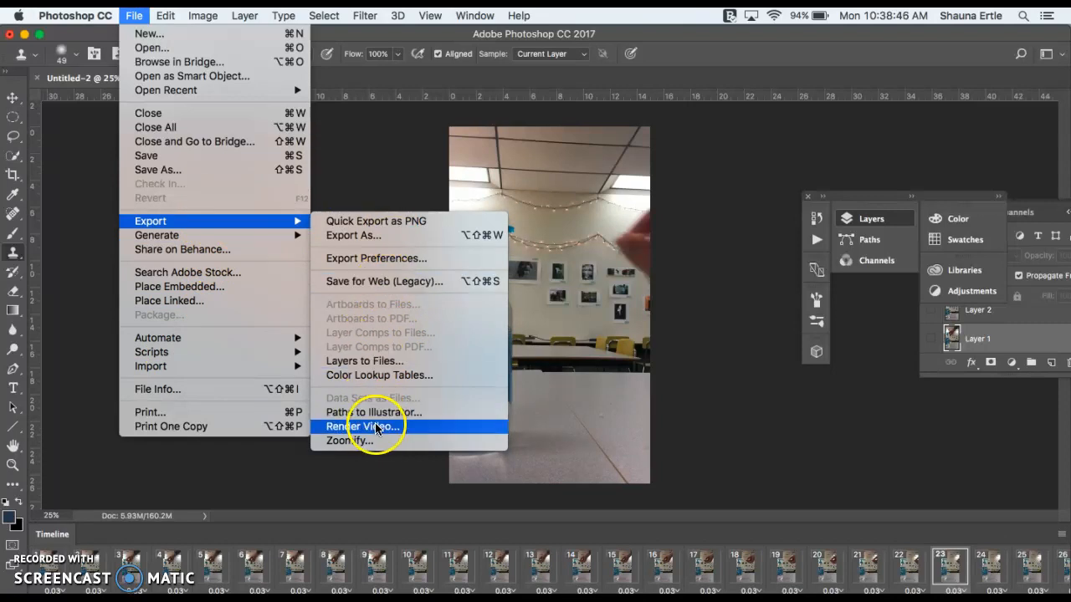
click(416, 429)
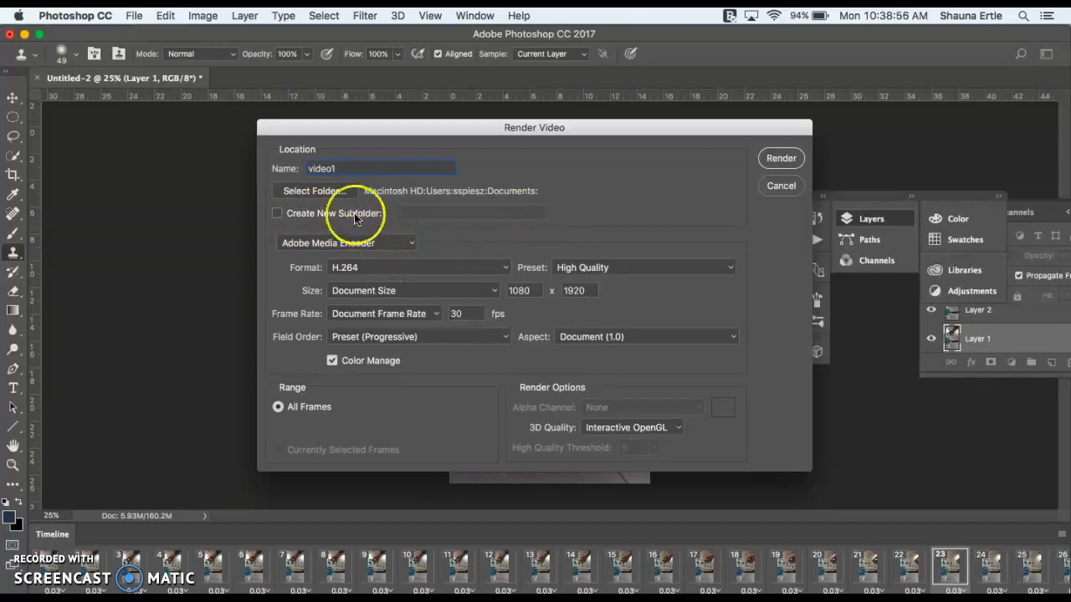
click(336, 194)
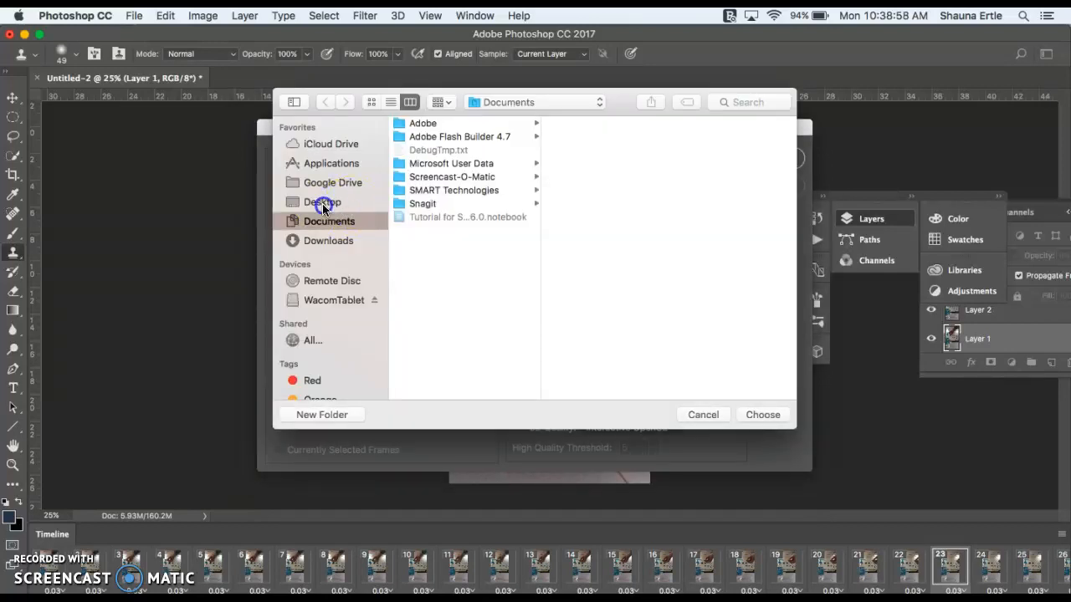
click(323, 208)
click(765, 417)
click(771, 154)
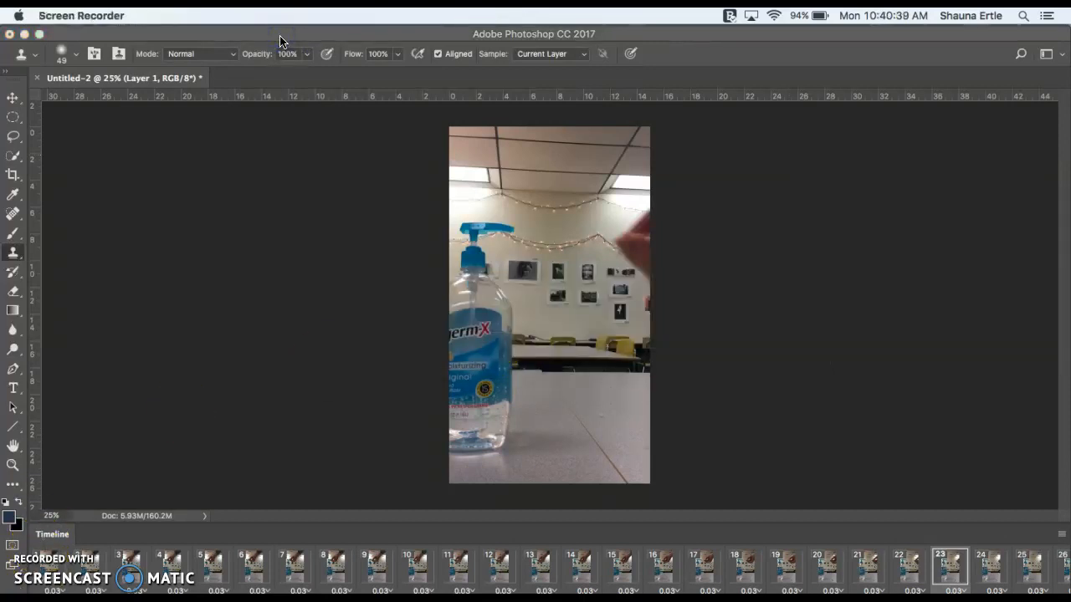
Open the rendered video1.mp4 from the Desktop
click(124, 33)
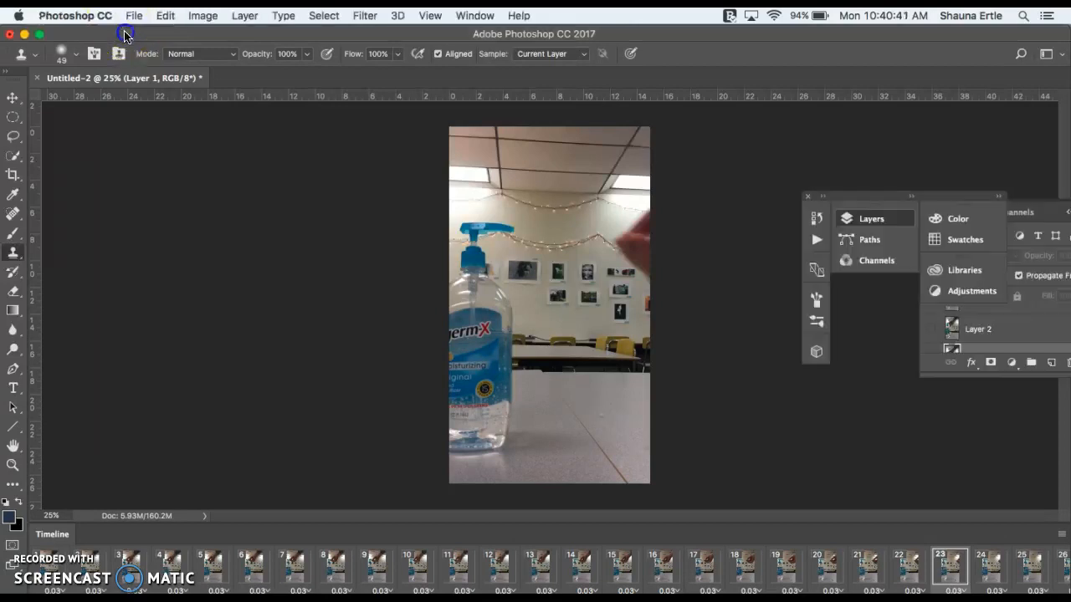
click(134, 15)
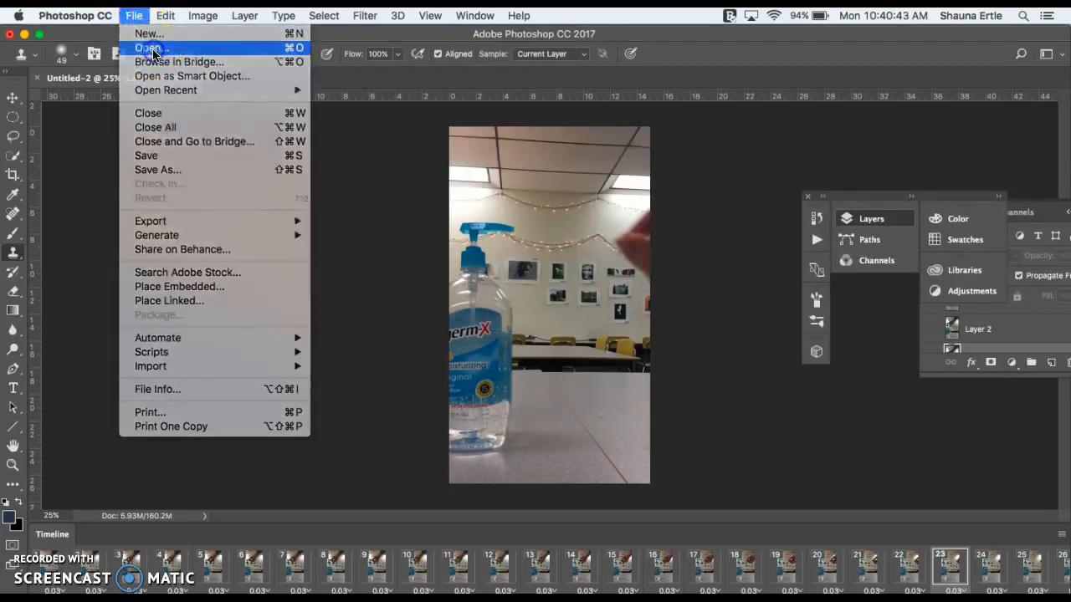
click(153, 52)
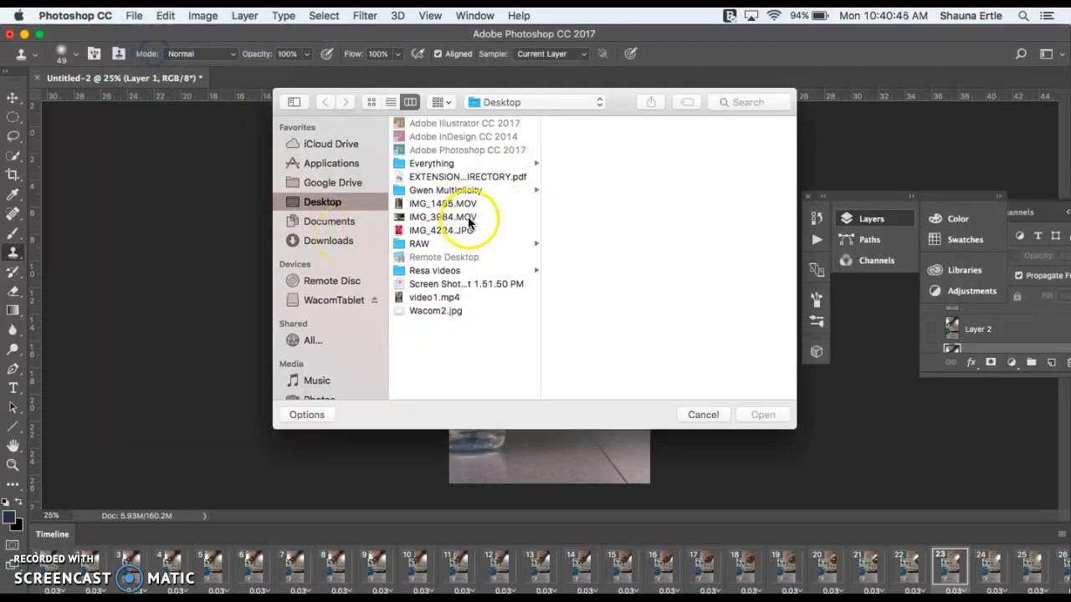
click(431, 299)
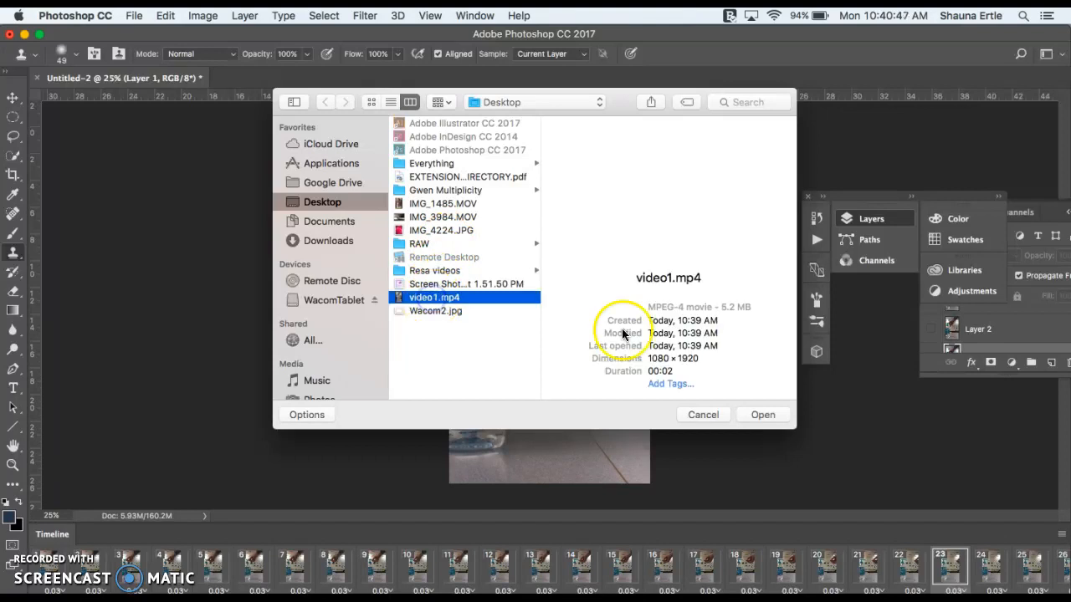
click(761, 414)
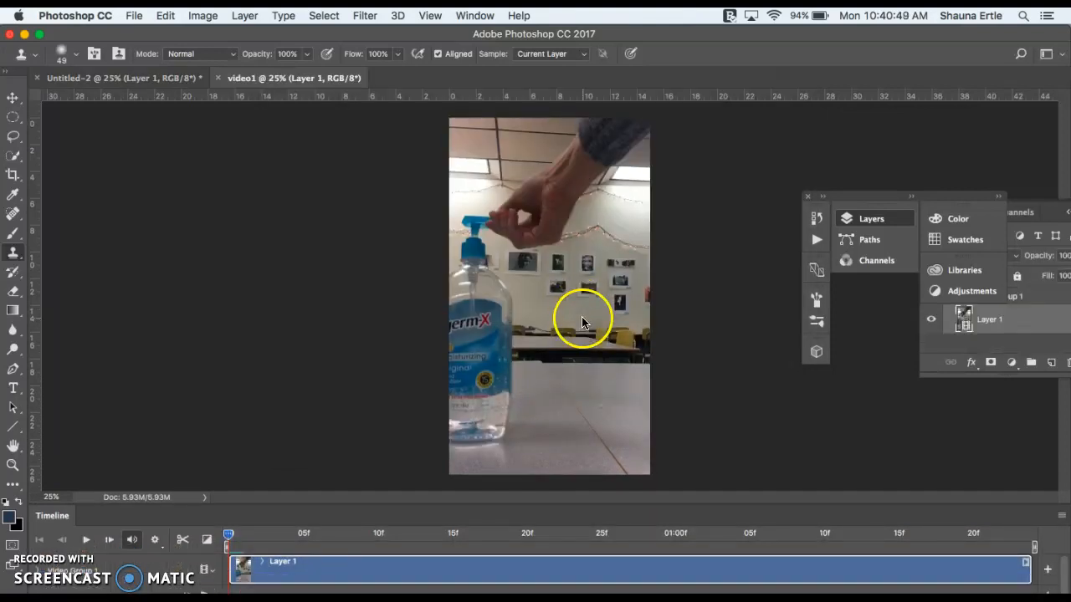
Play the rendered video to check its forward and backward loop
alt+click(526, 242)
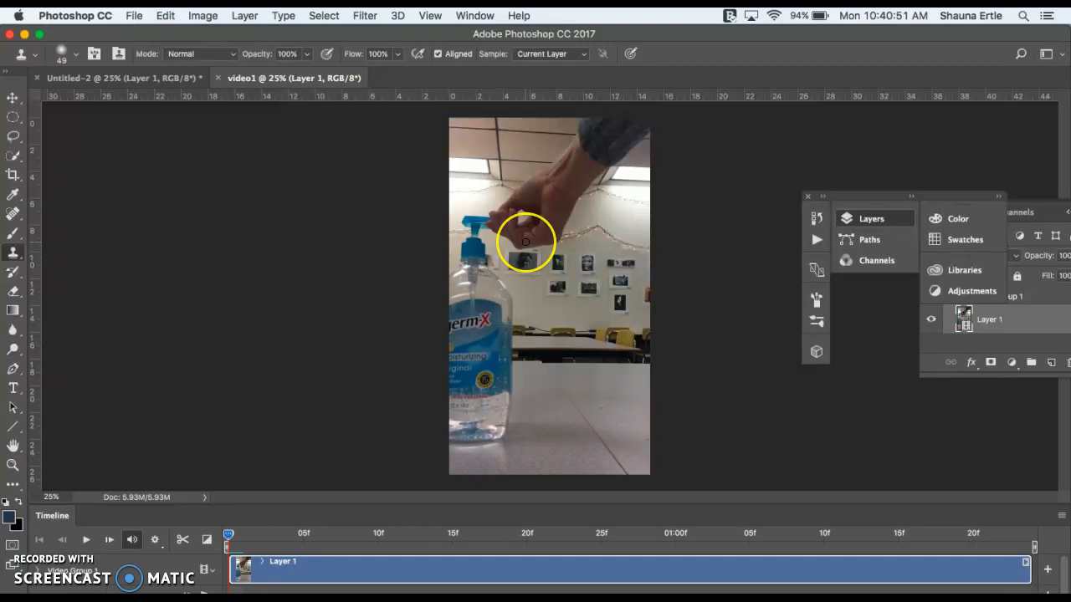
key(space)
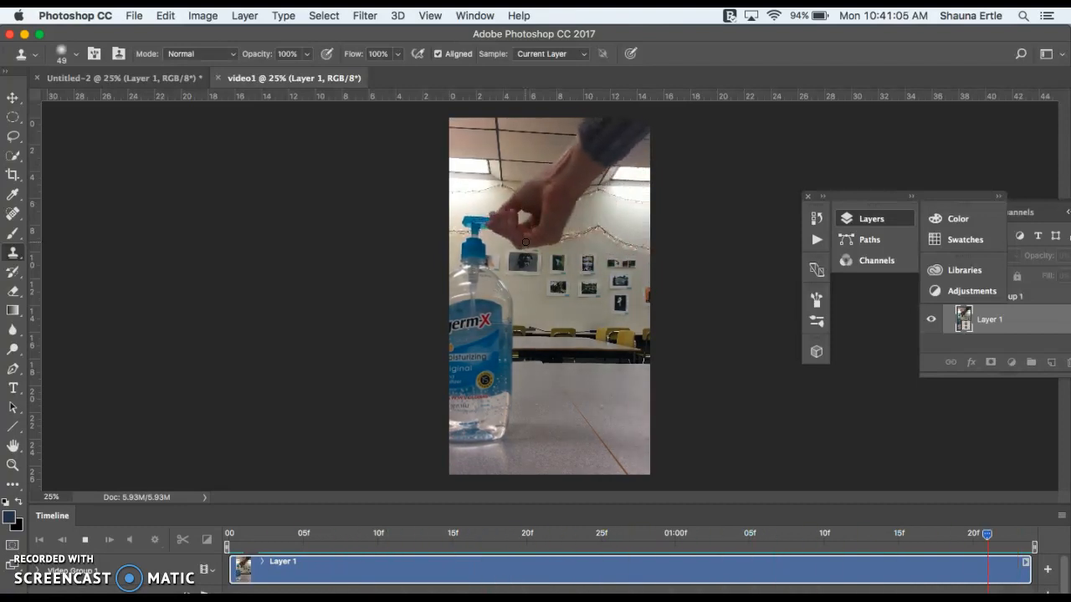
click(996, 198)
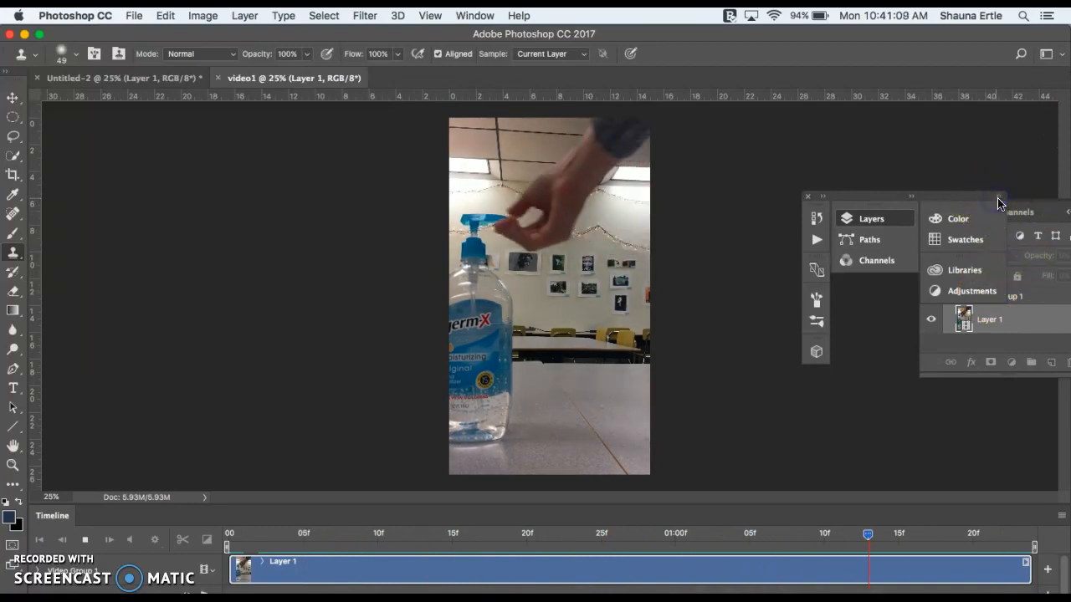
click(1040, 206)
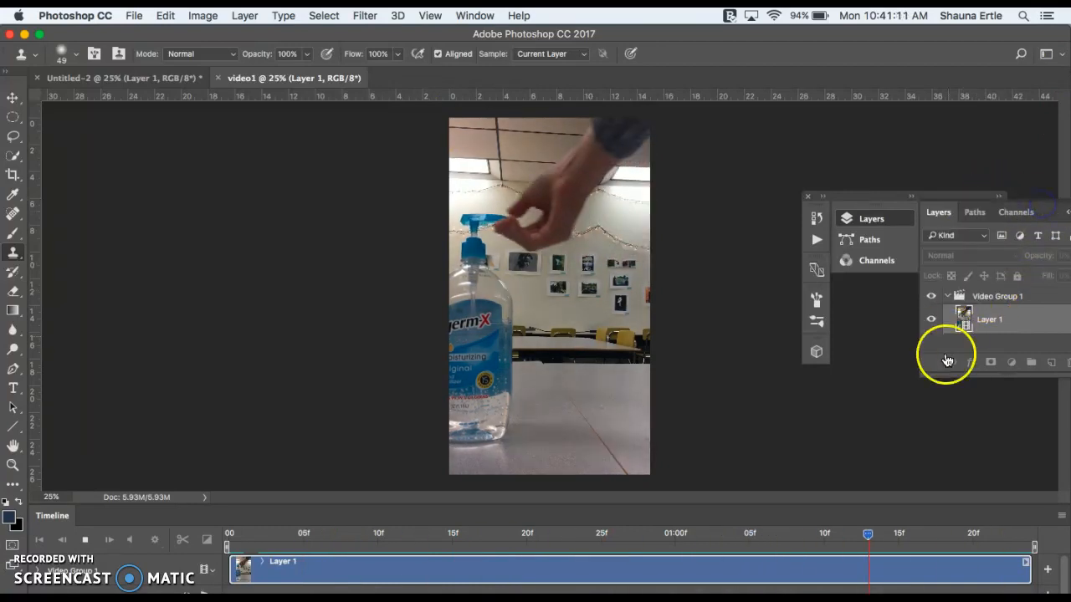
click(872, 201)
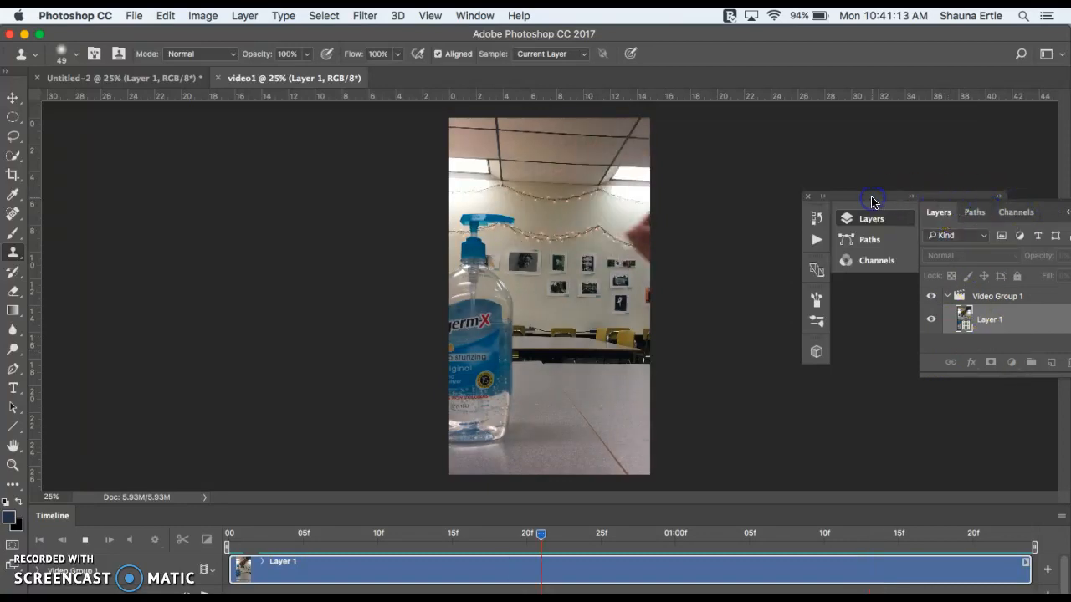